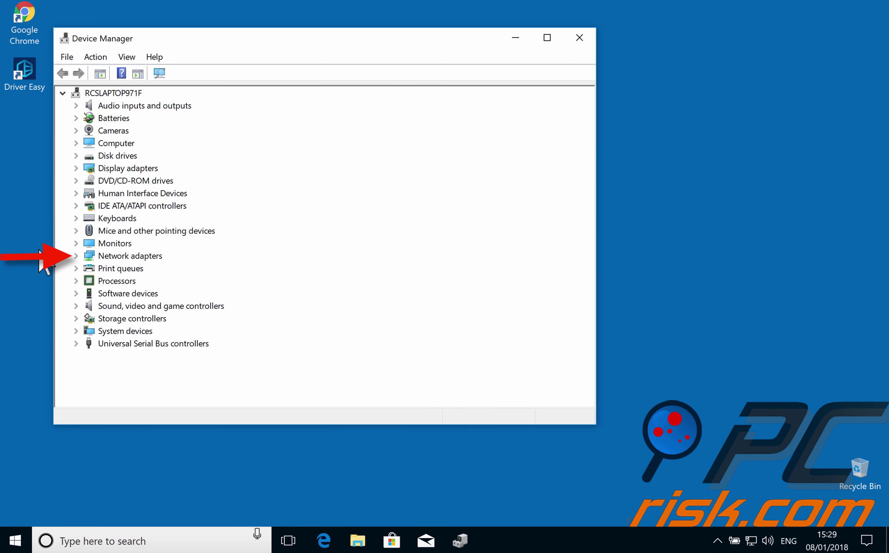
Check the driver details in the Parallels Ethernet Adapter's properties under the network adapters, and close Device Manager.
left_click(75, 256)
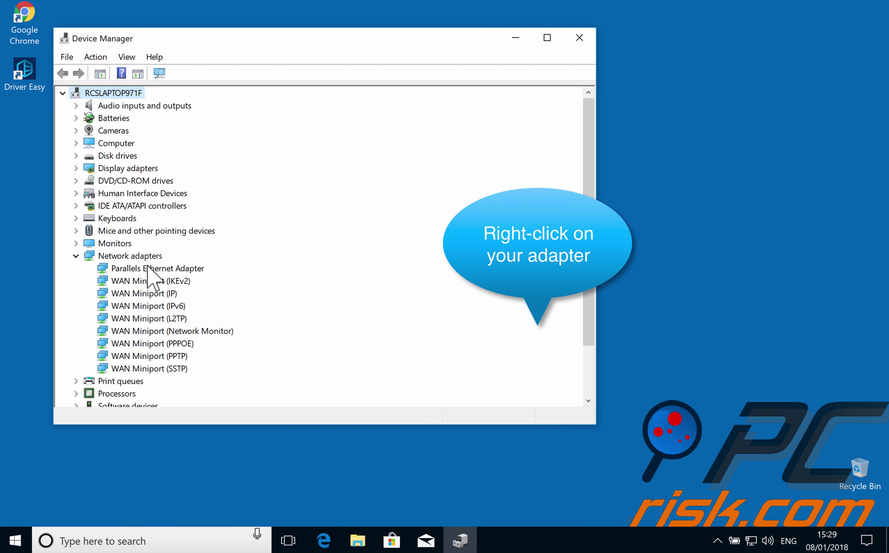
right_click(148, 269)
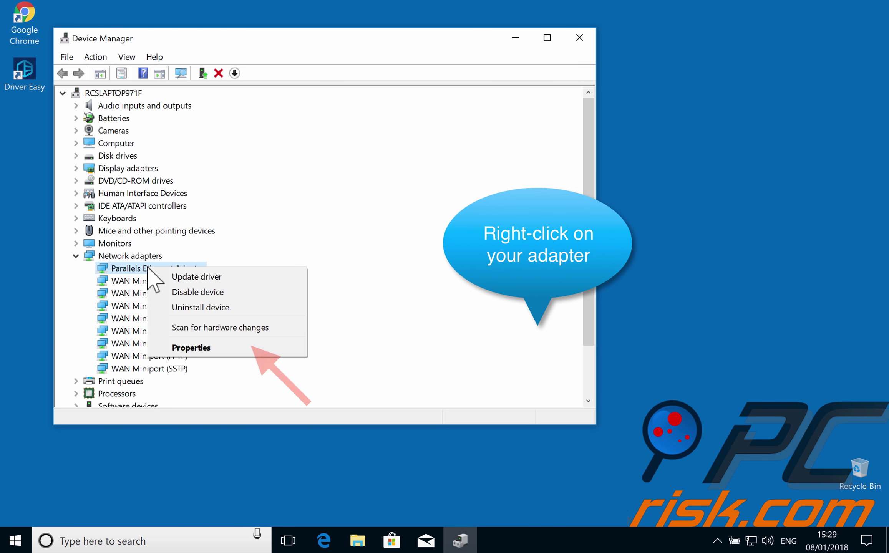
left_click(192, 348)
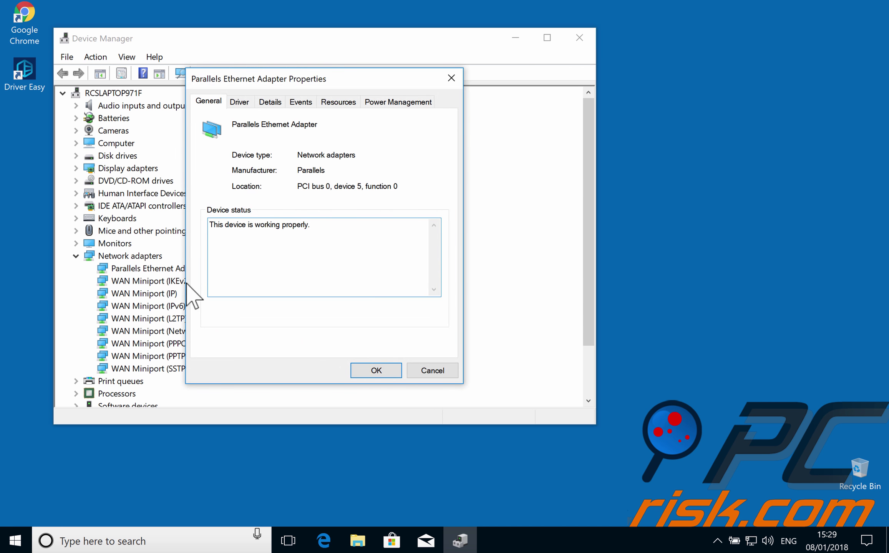
left_click(242, 108)
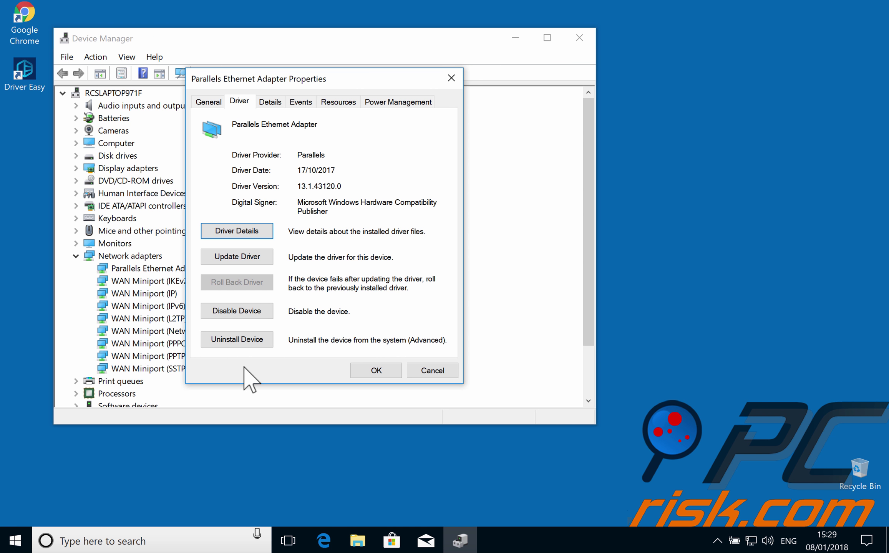
left_click(376, 370)
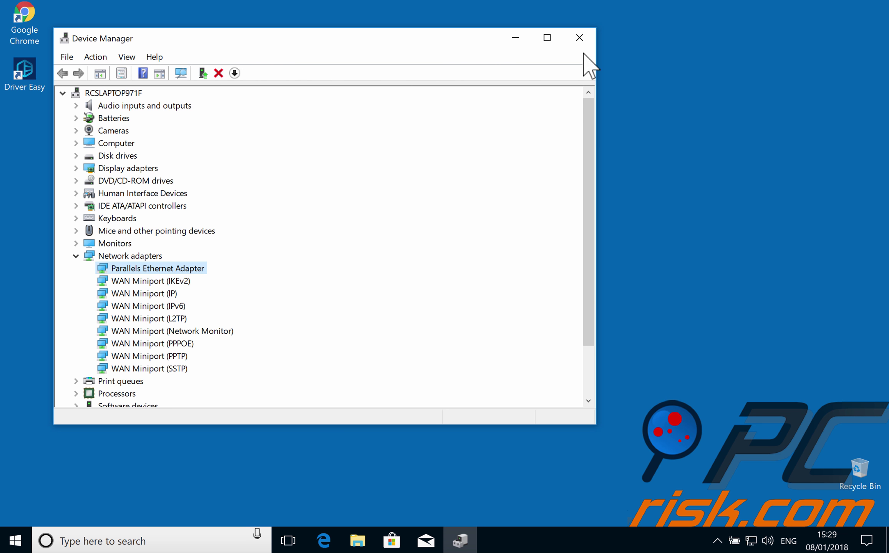
left_click(579, 38)
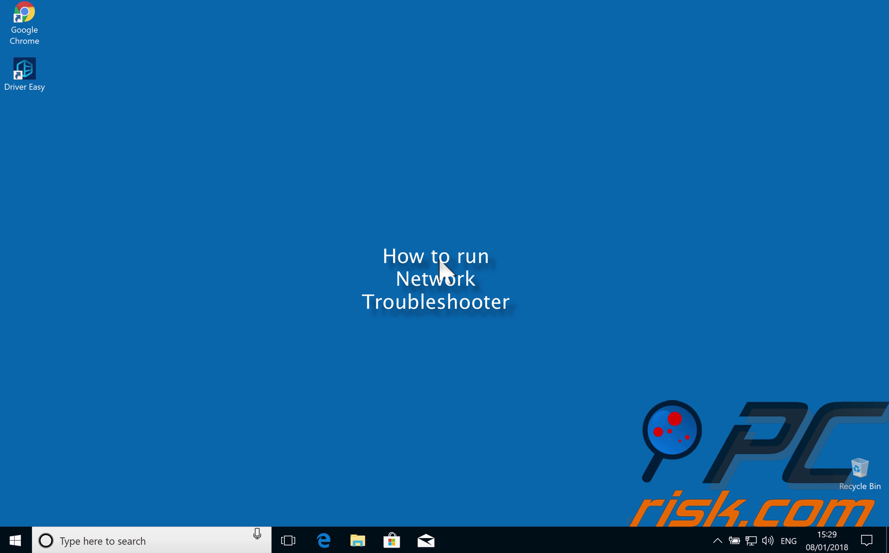
Search Windows for "control panel" and open the Network and Sharing Center from its Network and Internet category.
left_click(124, 538)
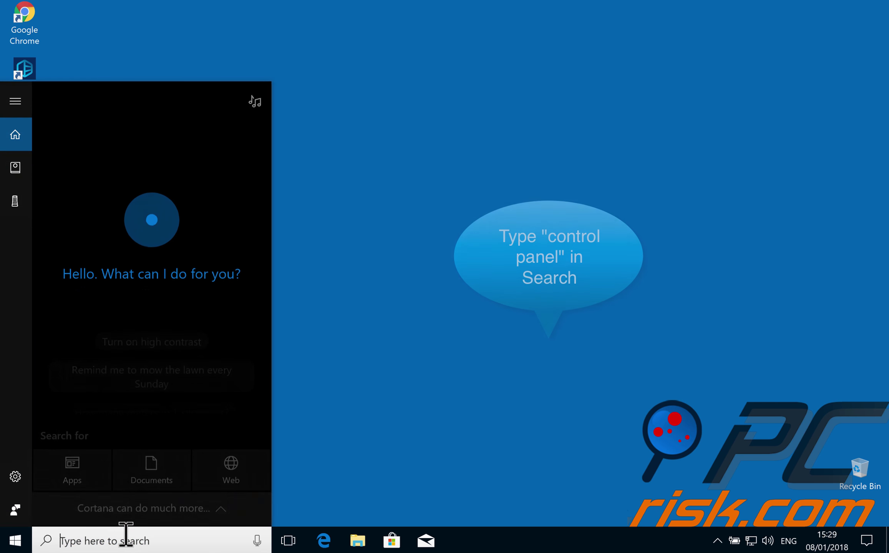
type("contro")
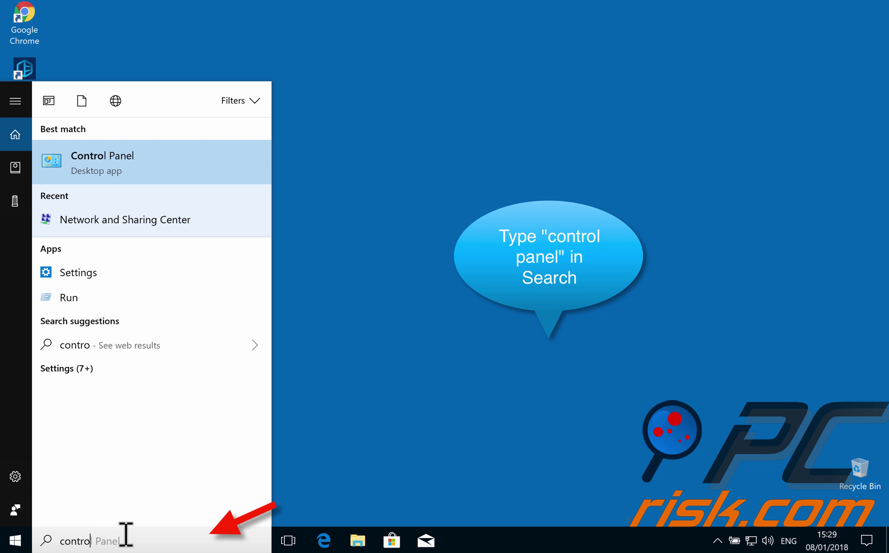
type("l panel")
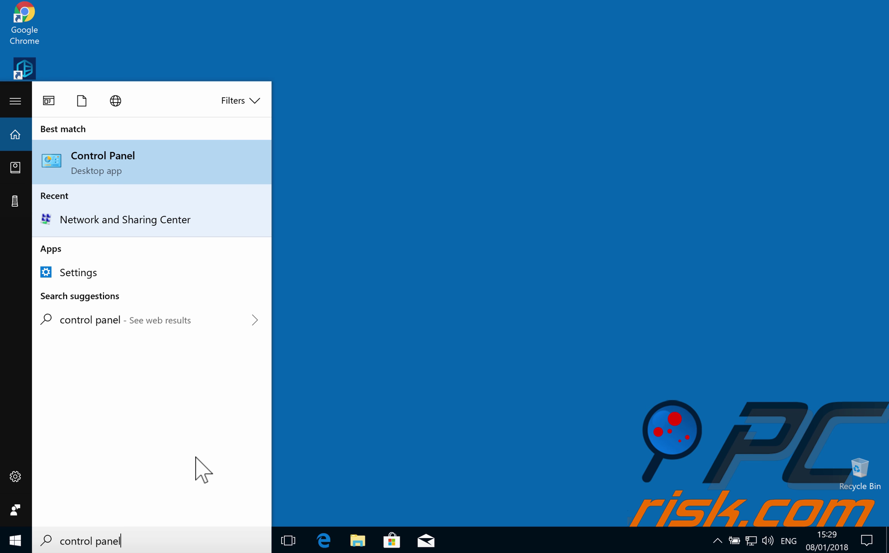
left_click(151, 157)
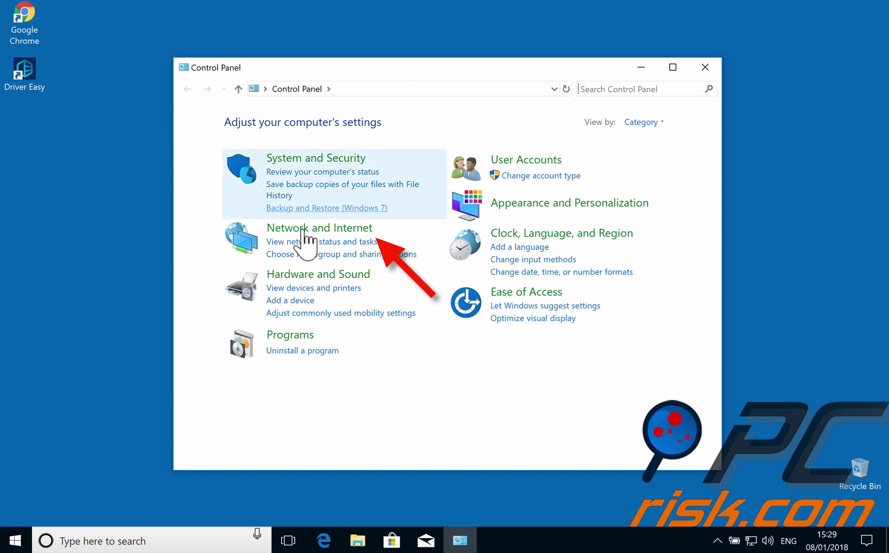
left_click(316, 230)
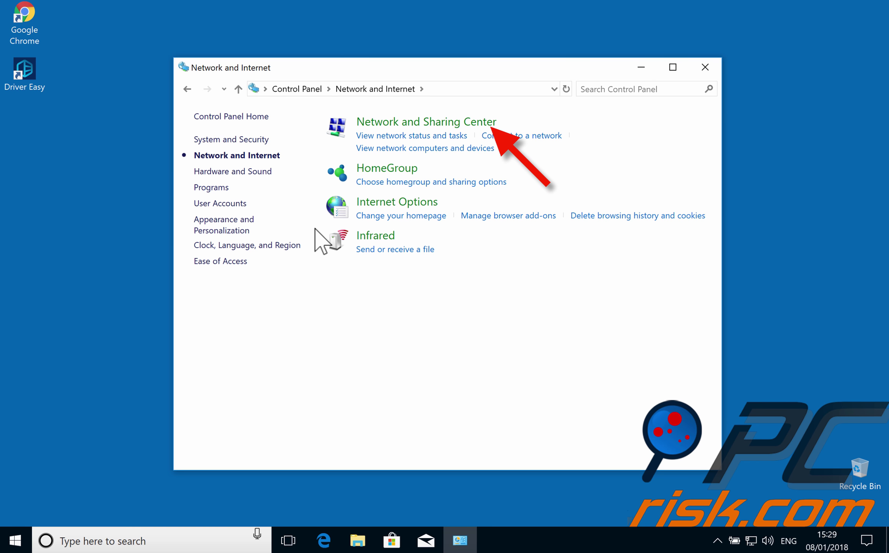
left_click(420, 123)
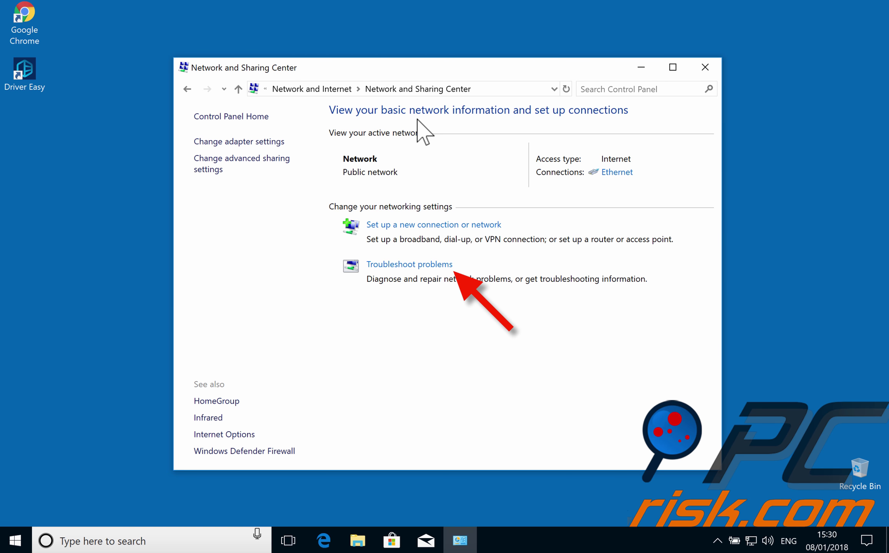
View the Internet Connections troubleshooter in the Troubleshoot settings, and close Settings and the Network and Sharing Center.
left_click(409, 264)
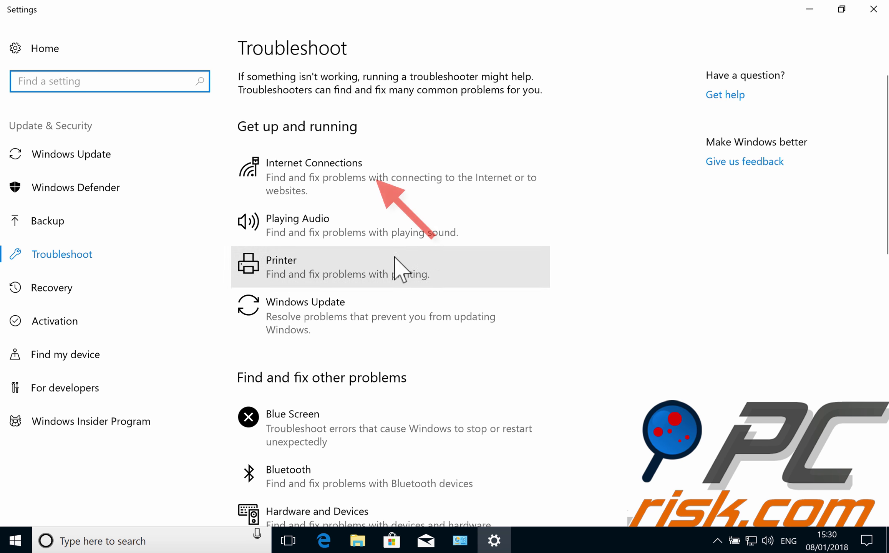
left_click(343, 181)
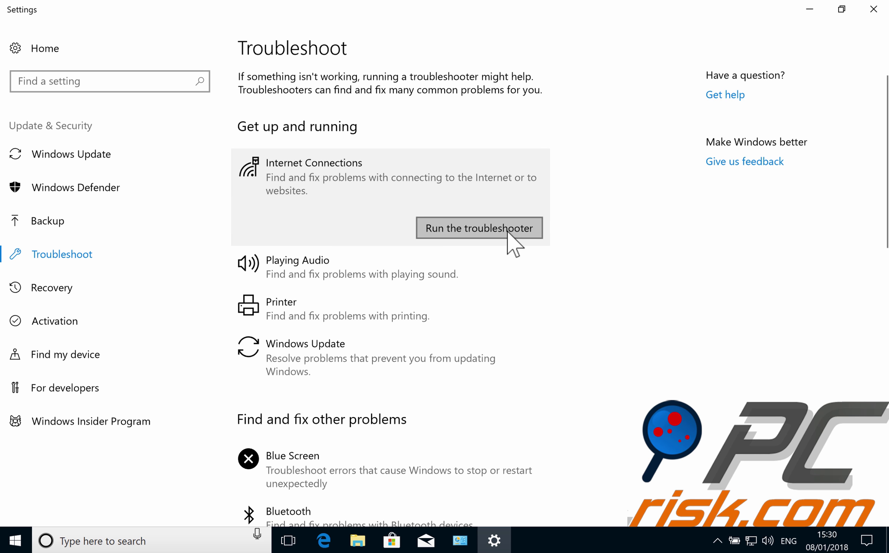
left_click(874, 9)
left_click(714, 65)
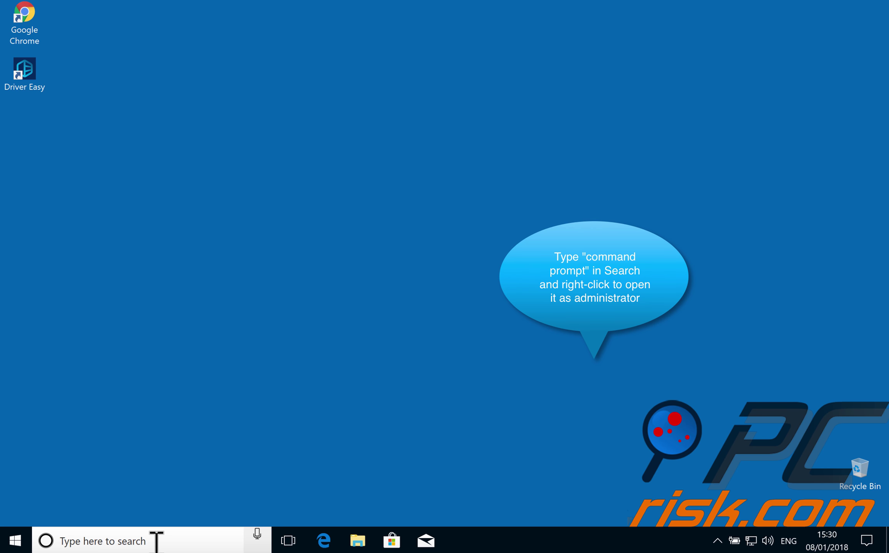
Search Windows for "command prompt", run Command Prompt as administrator and allow it to make changes.
left_click(106, 541)
type("command prompt")
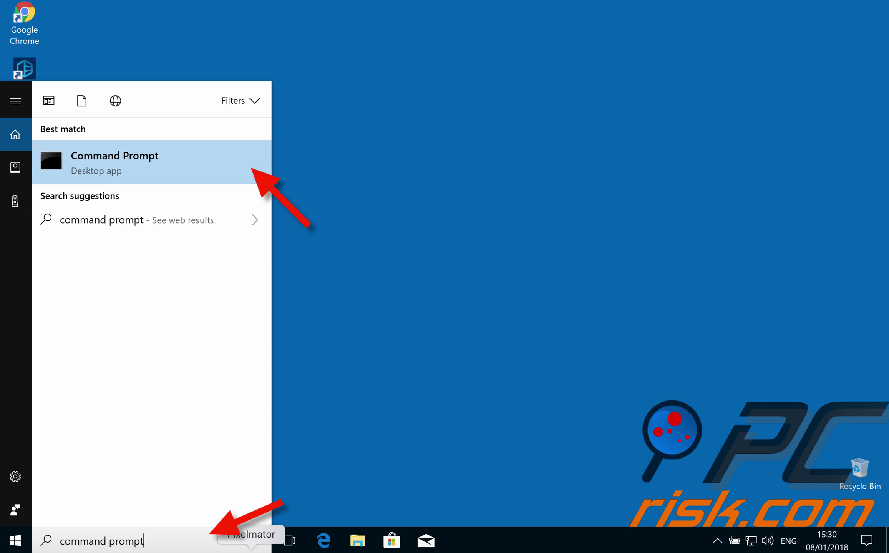
right_click(168, 169)
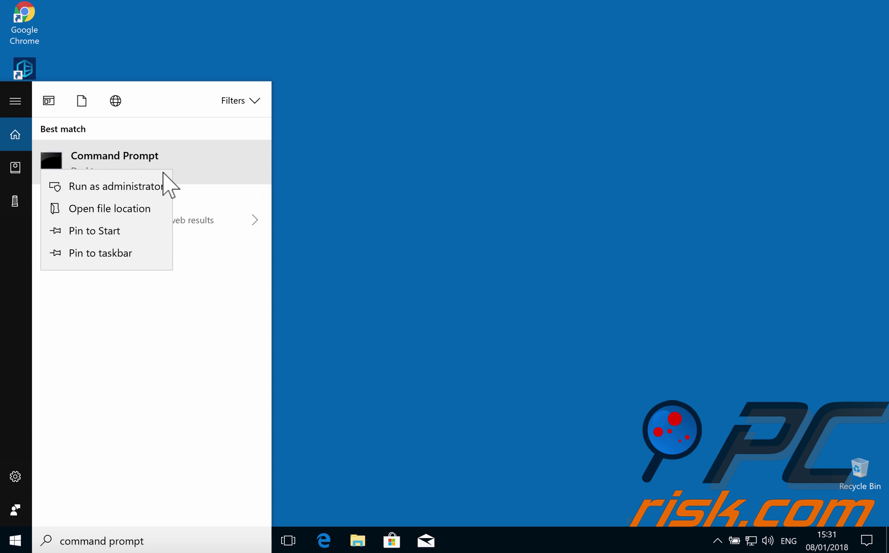
left_click(141, 186)
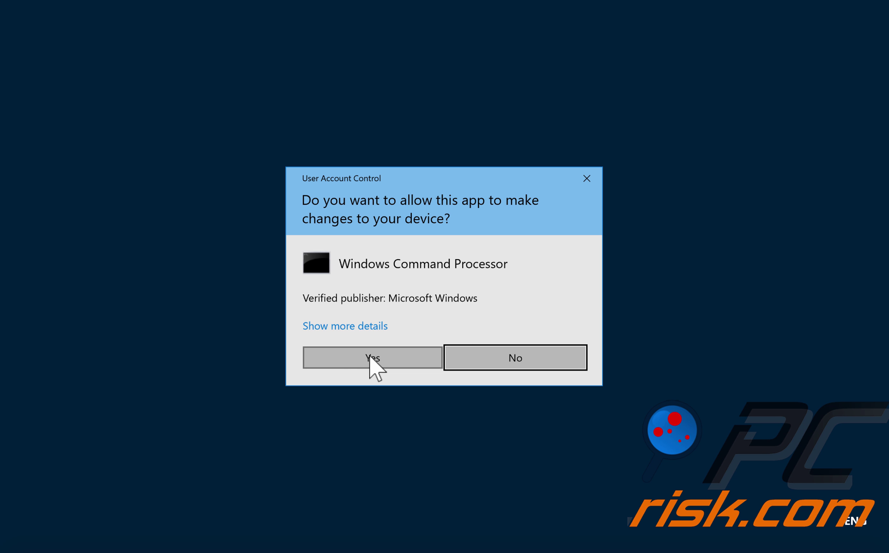
left_click(369, 358)
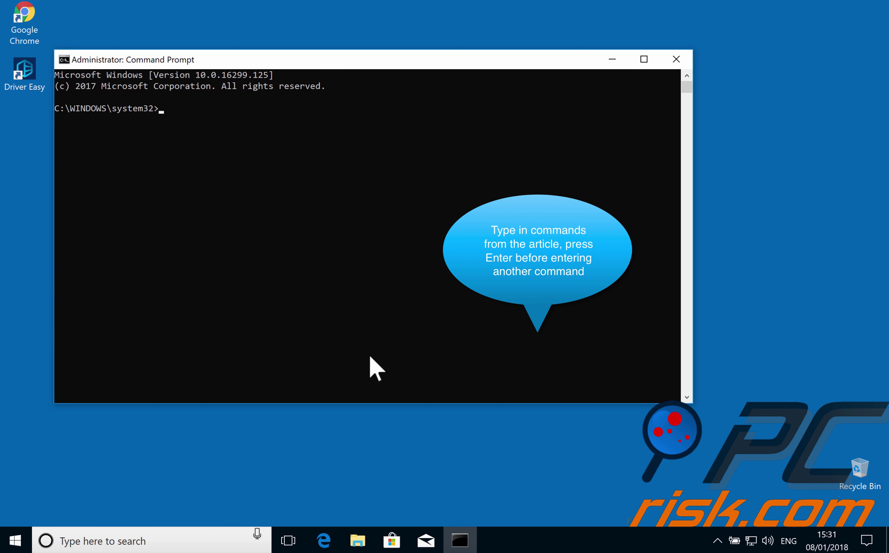
Reset the Winsock catalog with the command "netsh winsock reset" and close Command Prompt.
type("netsh winsock")
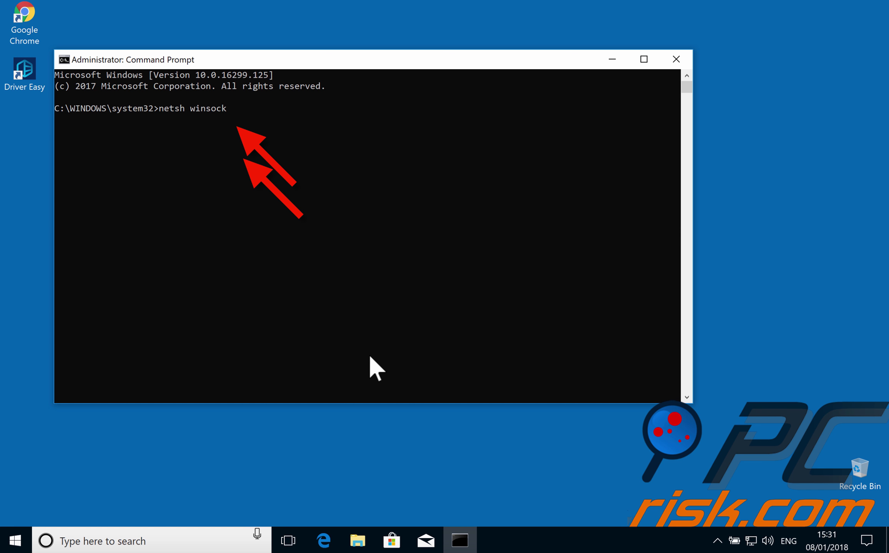
type(" reset")
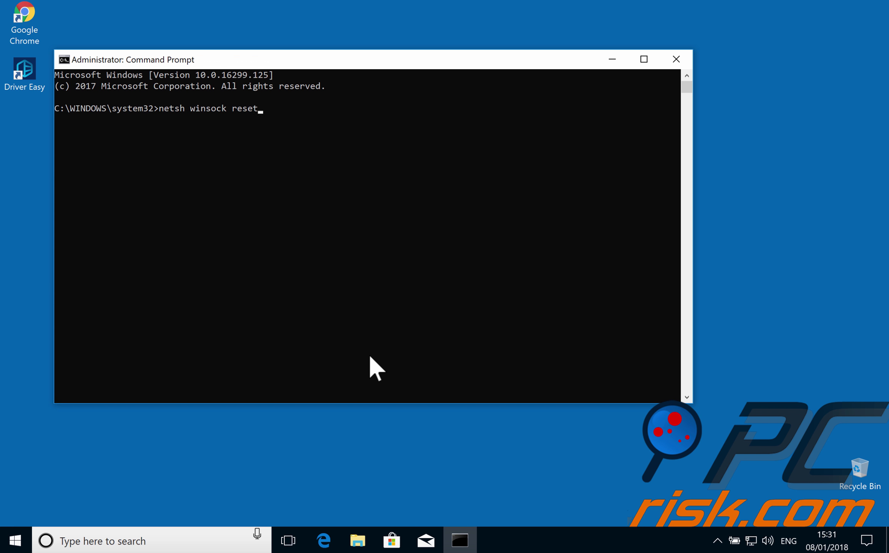
key("Return")
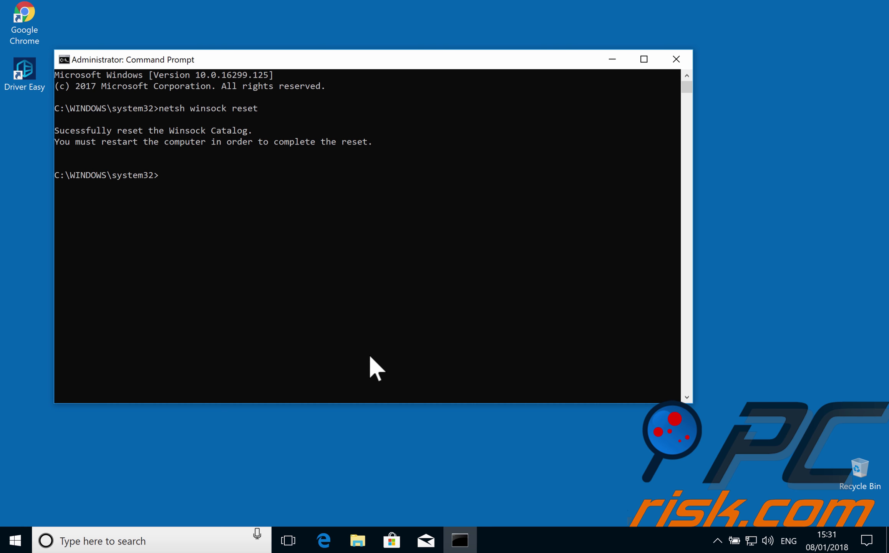
left_click(676, 59)
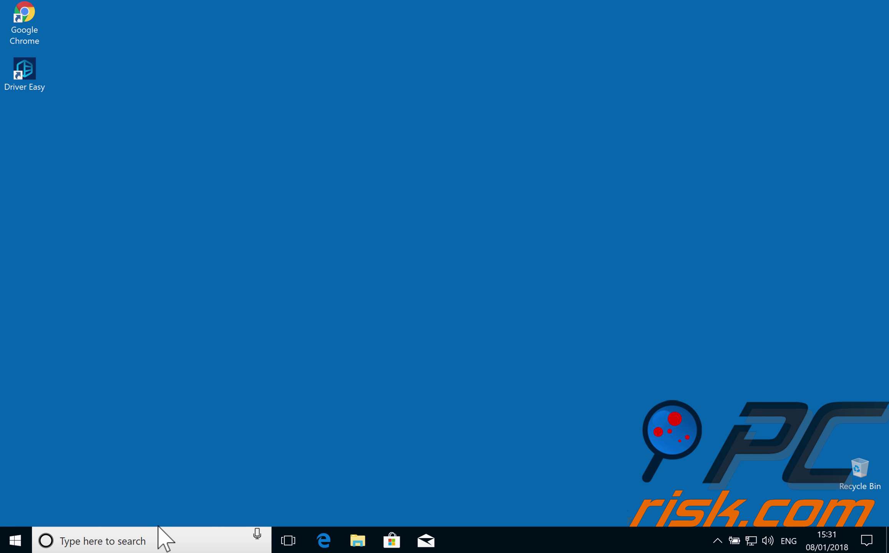
Open Windows Settings and go from the Network & Internet status page to the Network and Sharing Center.
left_click(15, 540)
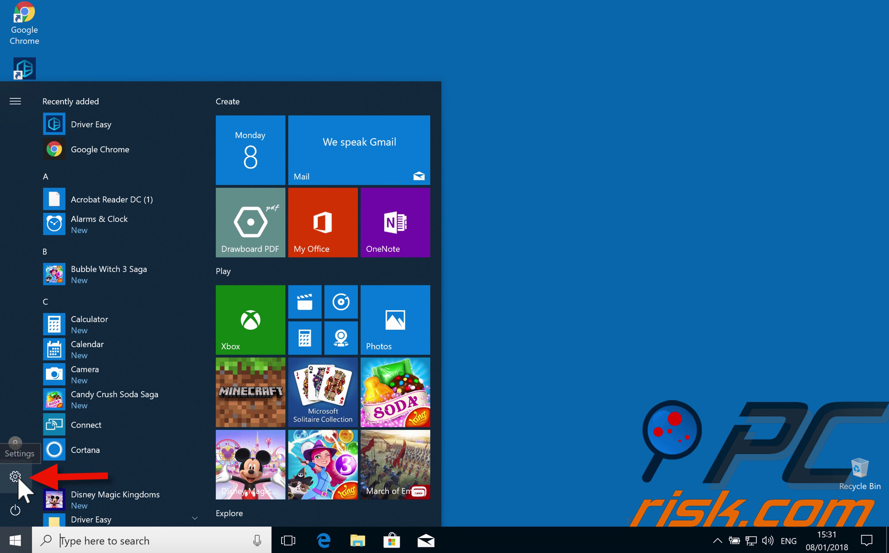
left_click(17, 478)
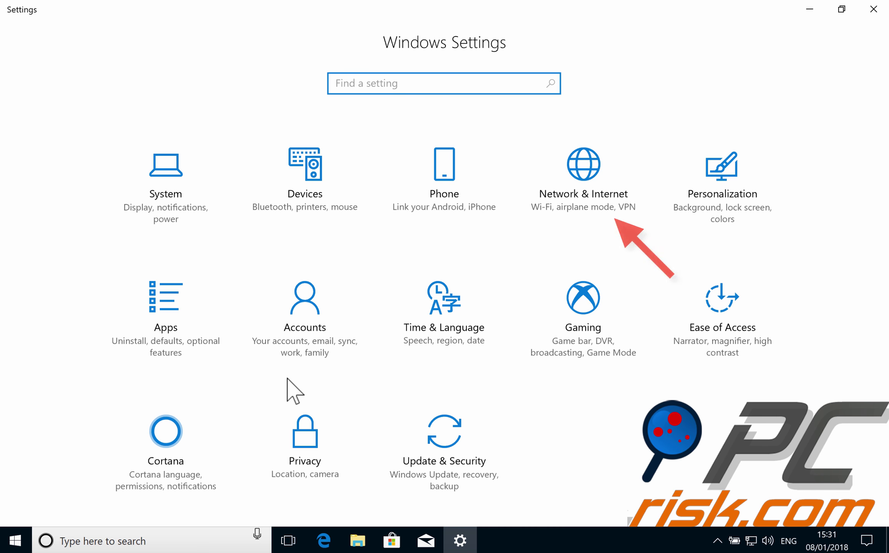
left_click(587, 179)
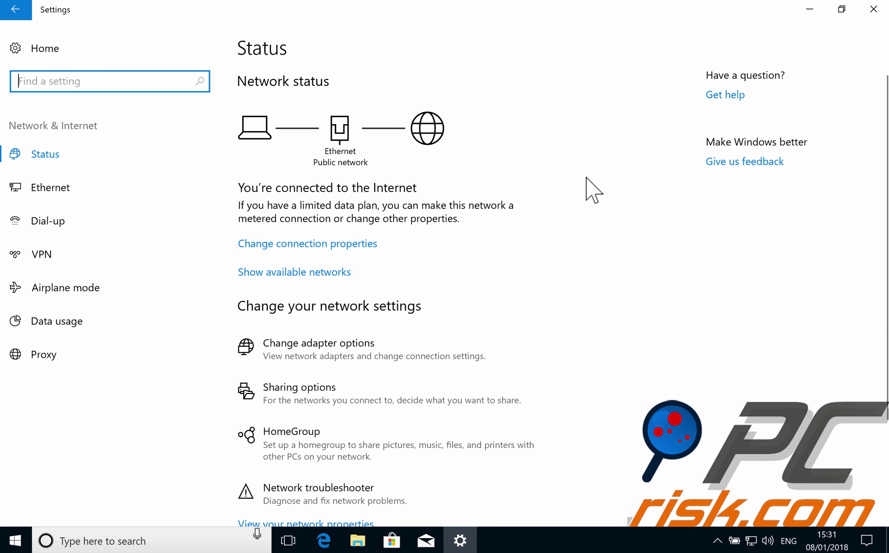
scroll(551, 219, "down", 3)
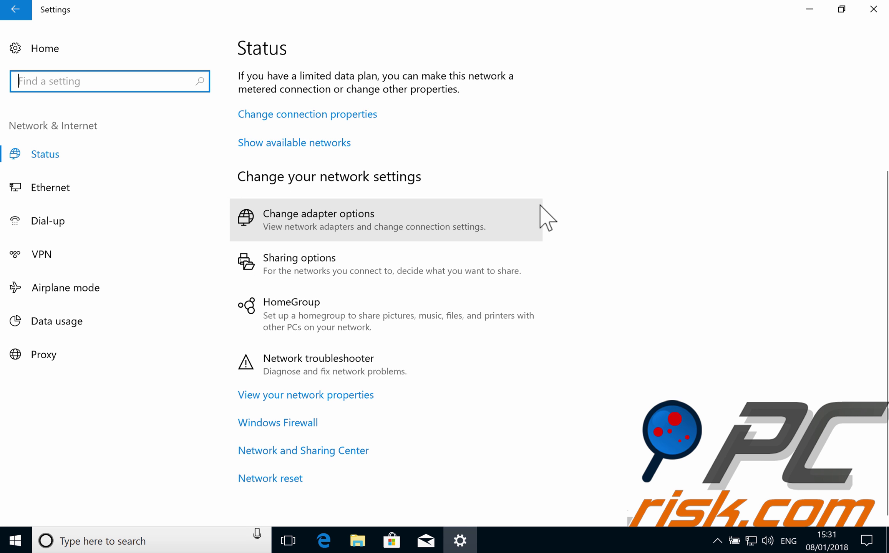
left_click(357, 451)
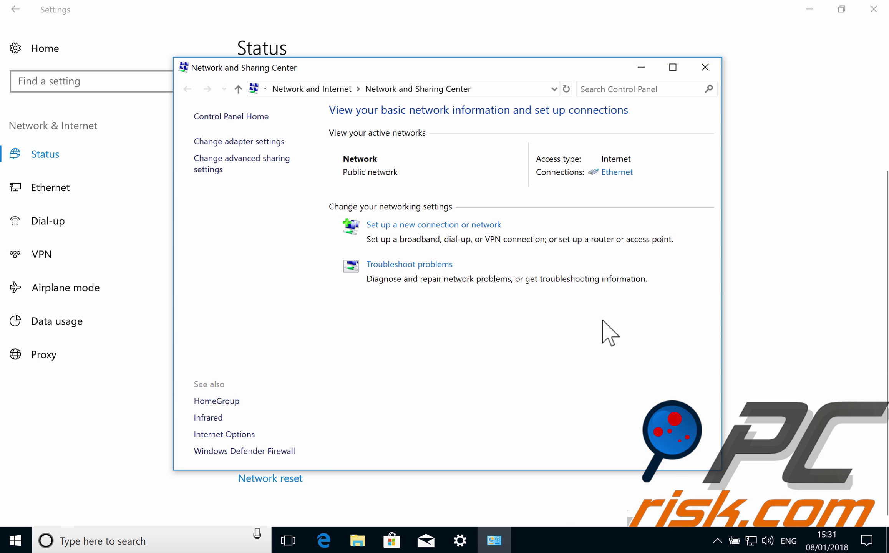
Disable Internet Protocol Version 6 (TCP/IPv6) for the Ethernet connection, and close its status dialog and the Network and Sharing Center.
left_click(617, 173)
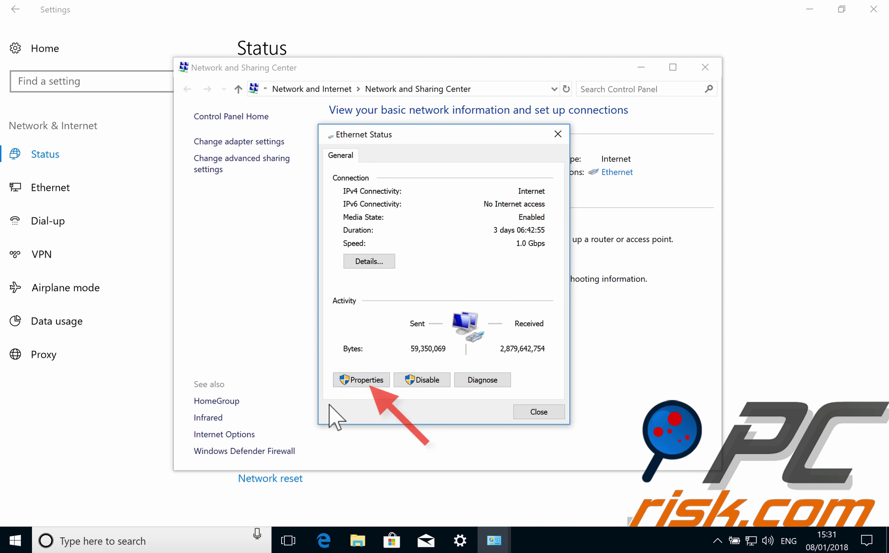
left_click(366, 380)
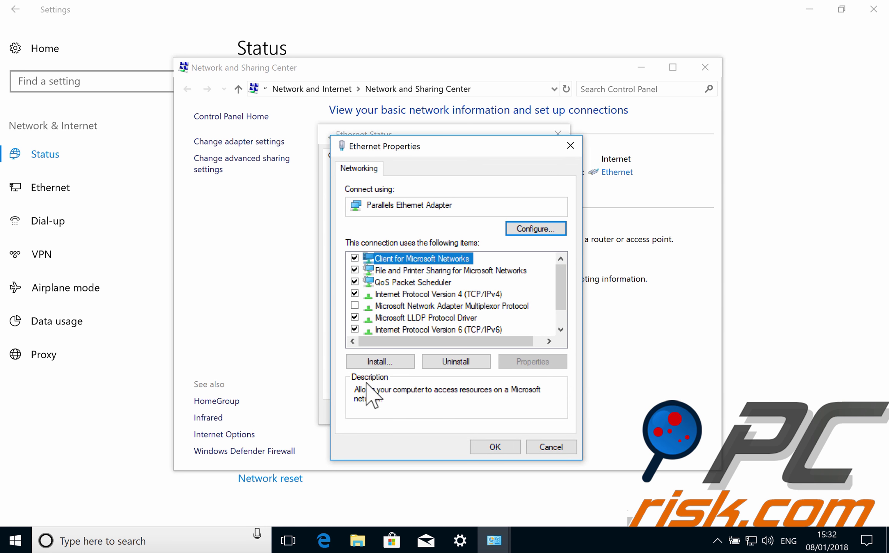
scroll(565, 313, "down", 1)
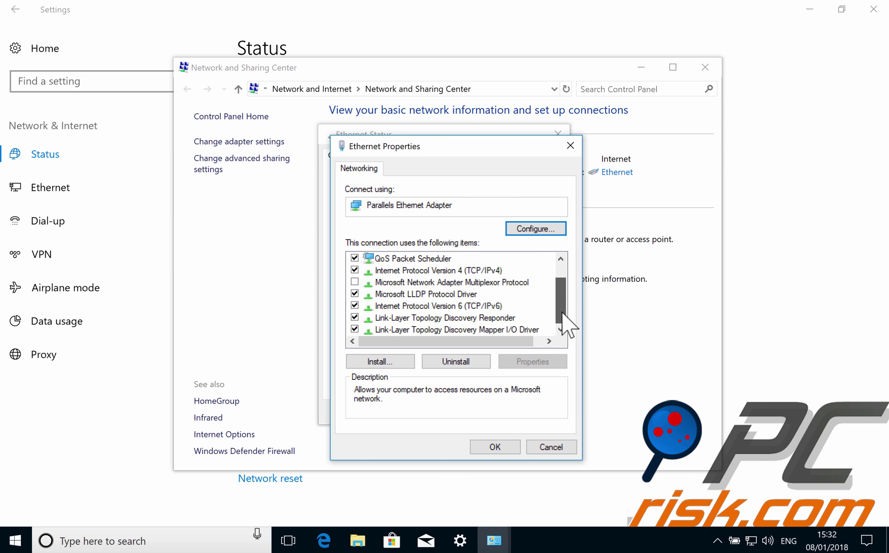
left_click(354, 306)
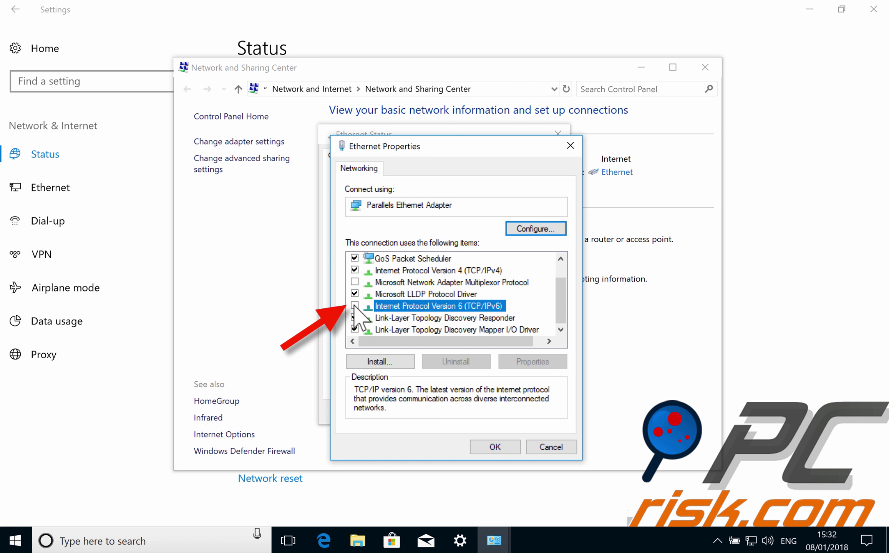
left_click(500, 447)
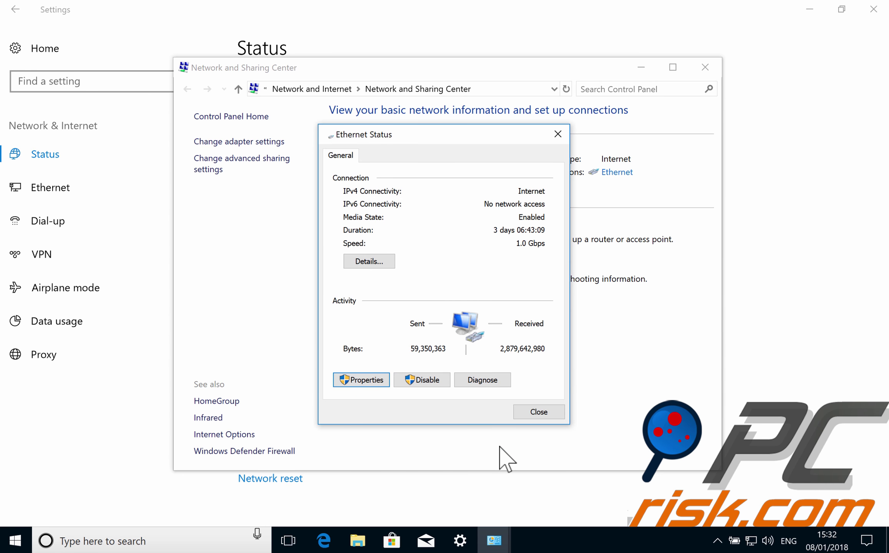
left_click(534, 412)
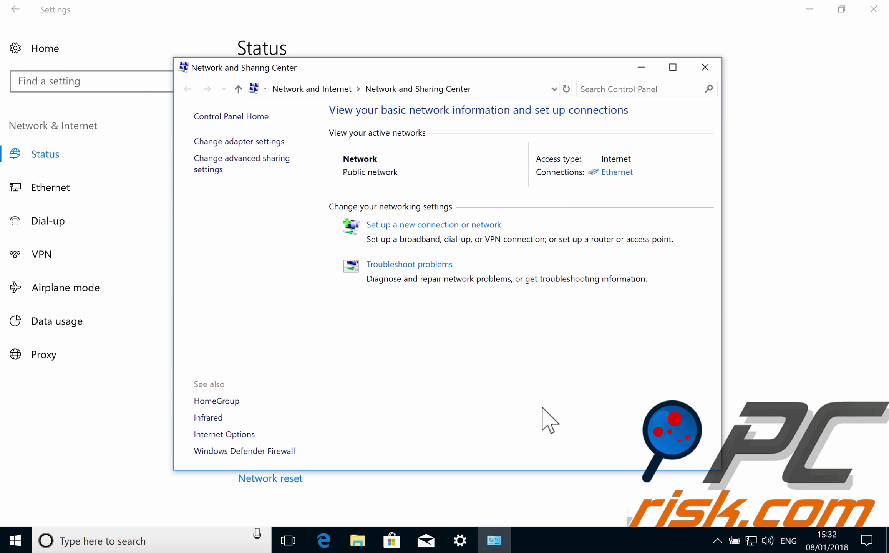
left_click(705, 67)
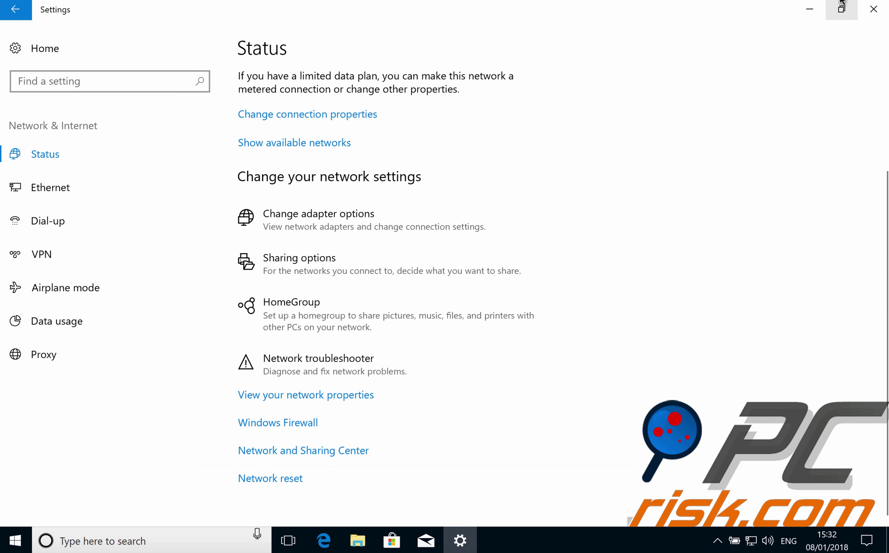
Close Settings, search Windows for "net" and open the Network and Sharing Center.
left_click(874, 9)
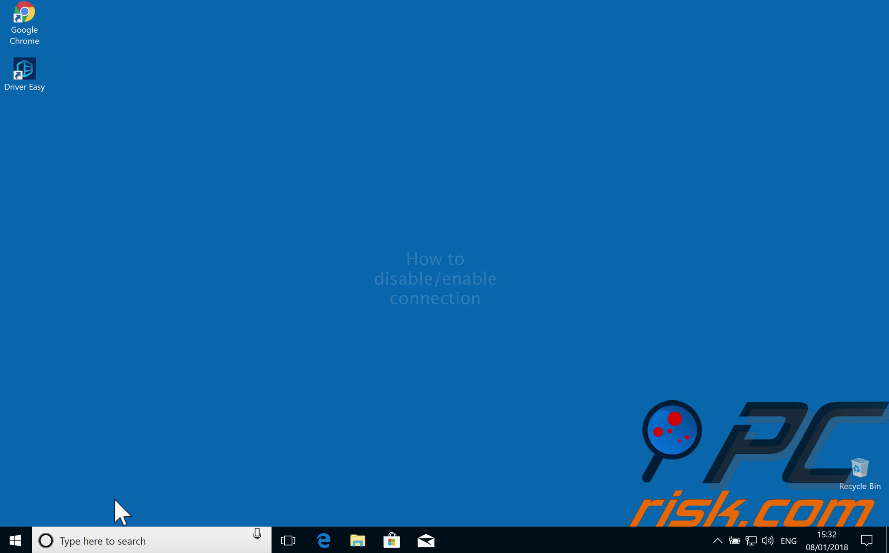
left_click(118, 541)
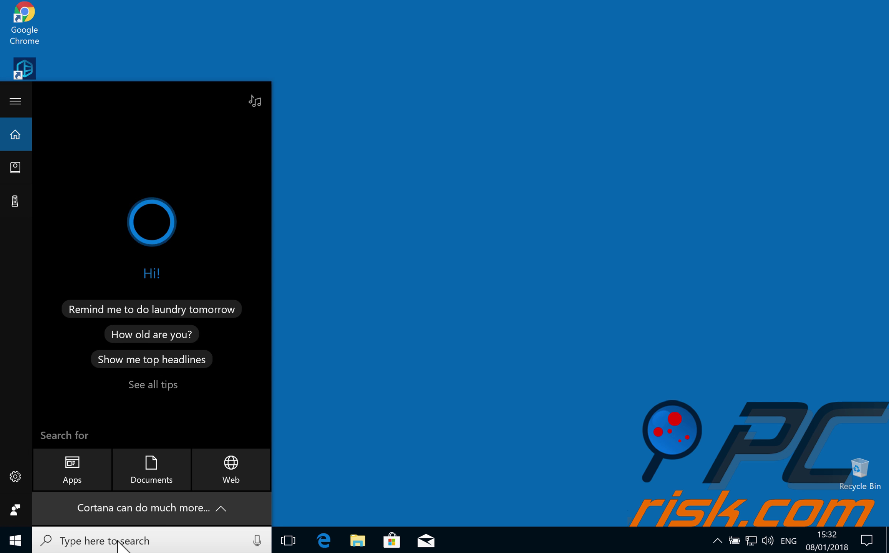
type("nt")
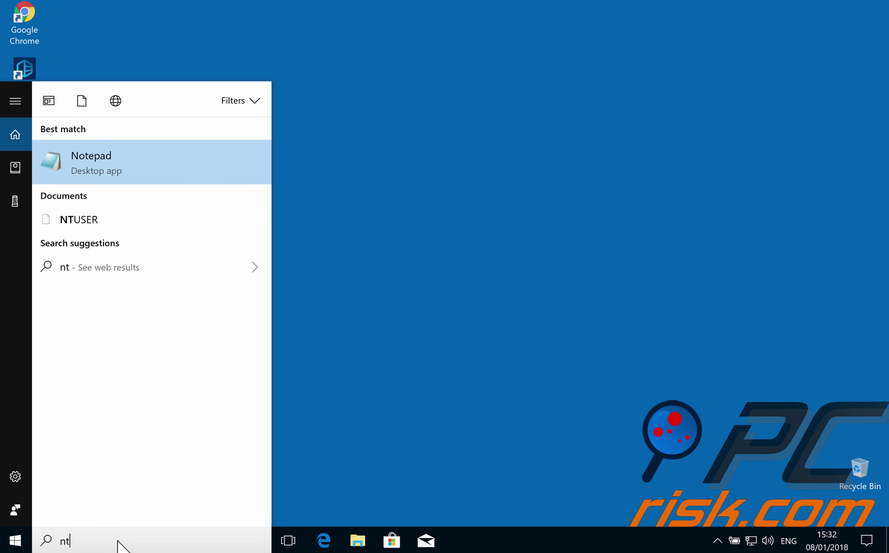
key("BackSpace")
key("BackSpace")
type("net")
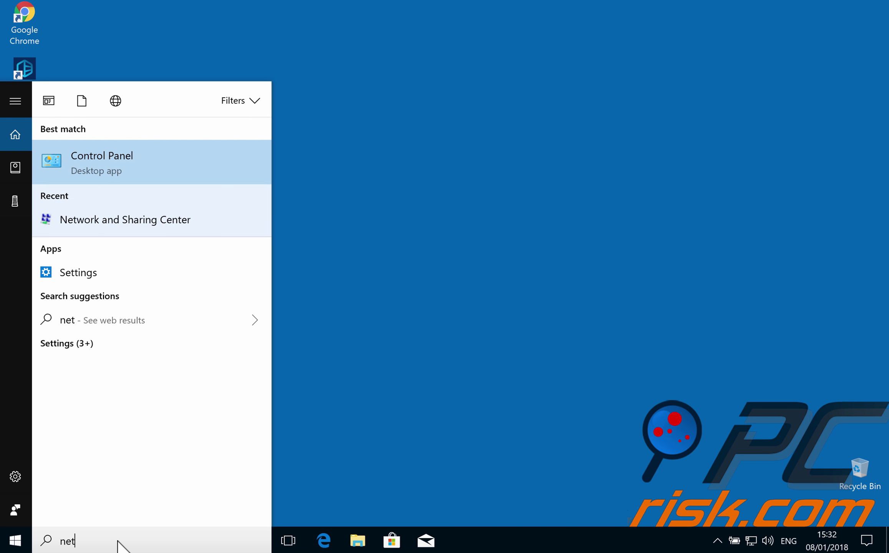
left_click(153, 221)
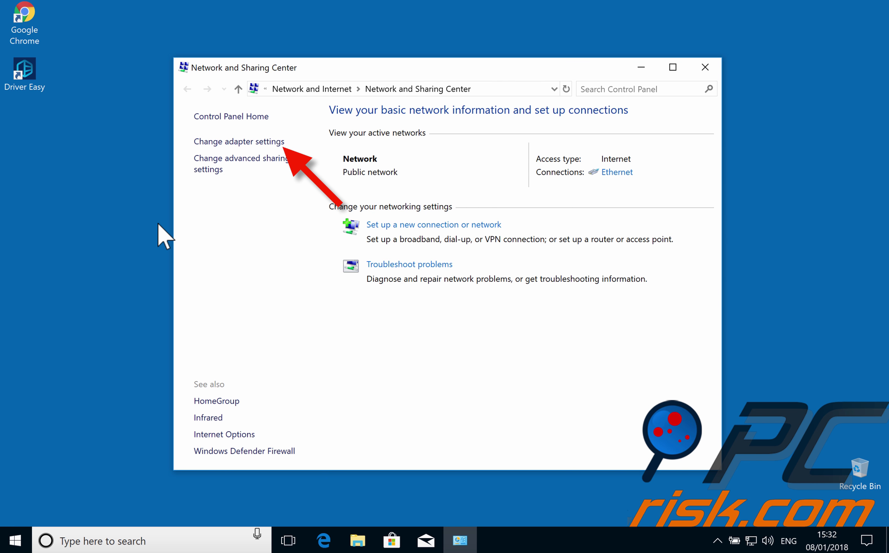
Find the Disable option for the Ethernet connection in the adapter settings without applying it, and close both network windows.
left_click(266, 142)
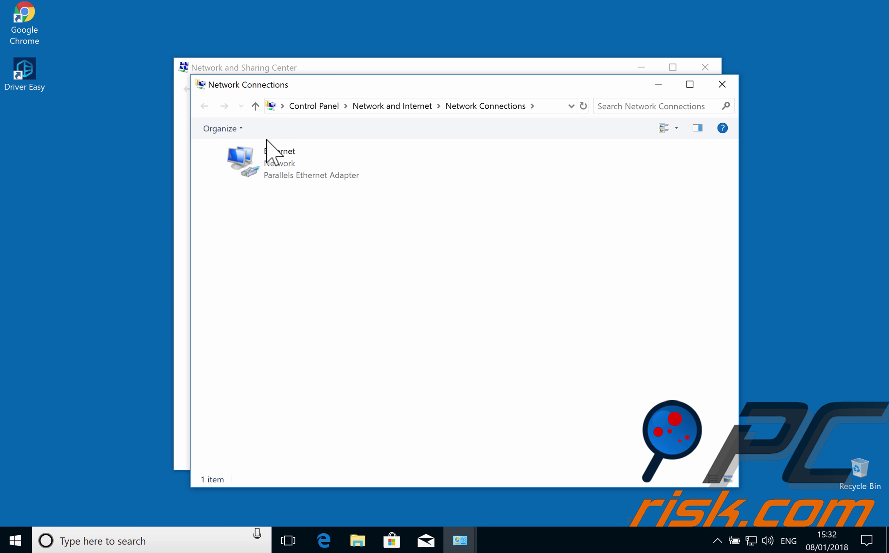
right_click(283, 168)
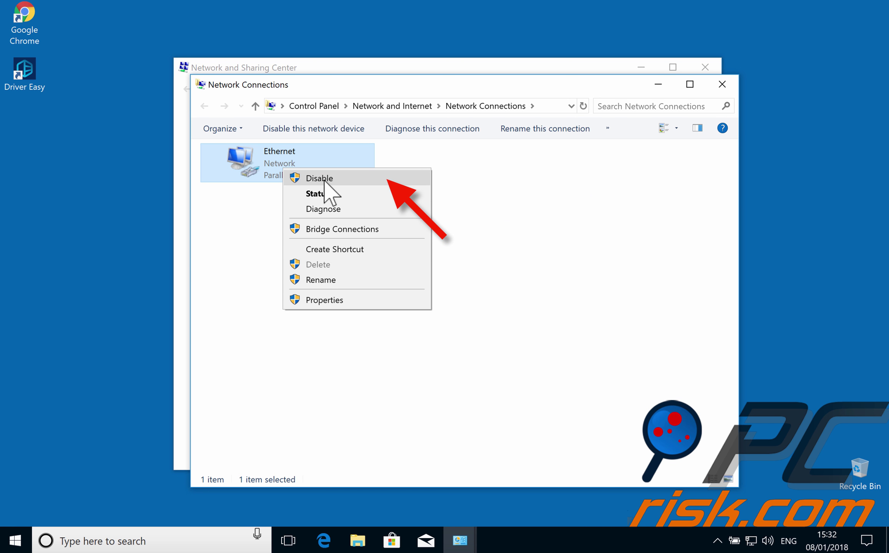
left_click(480, 336)
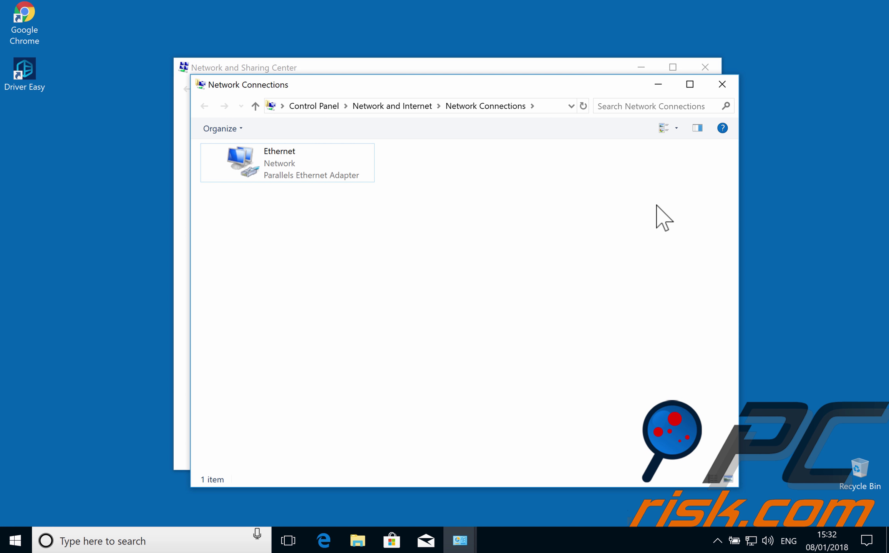
left_click(722, 86)
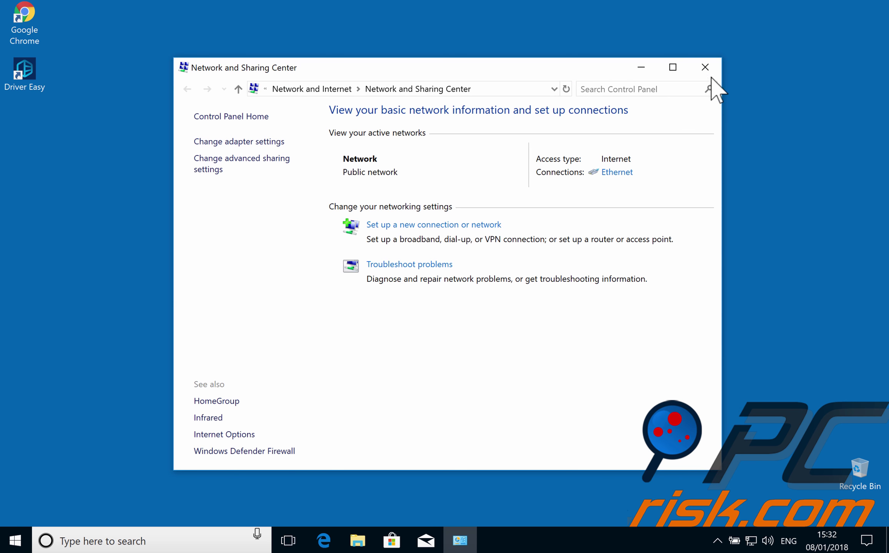
left_click(705, 68)
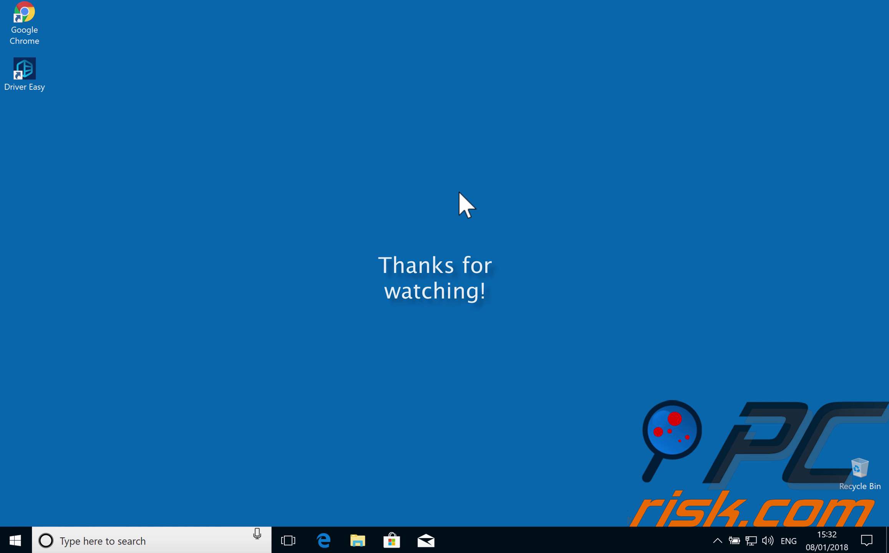